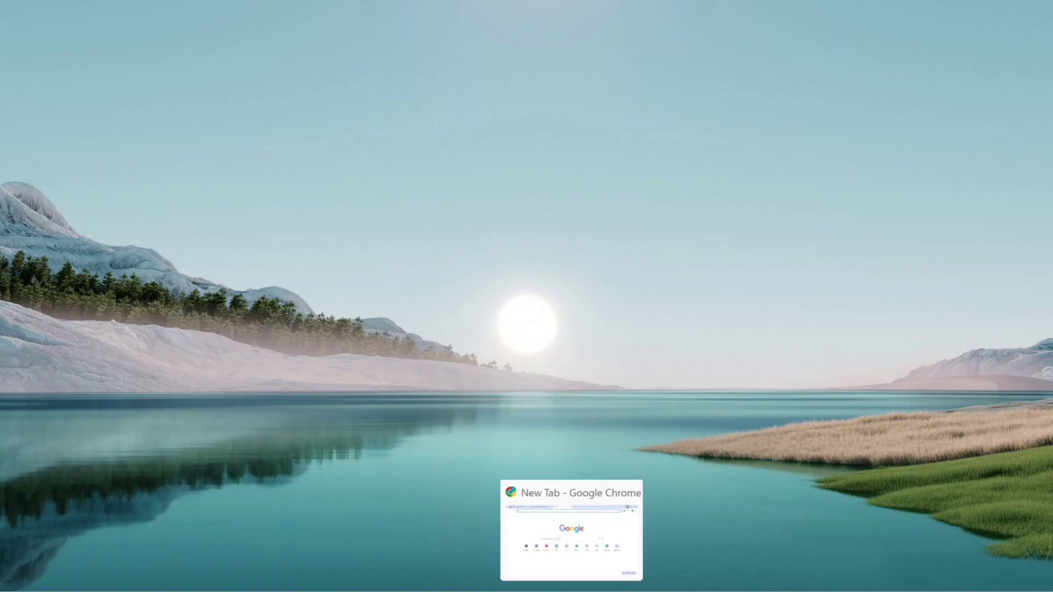
- Bring the Google Chrome window with its New Tab page to the front from the taskbar
click(579, 583)
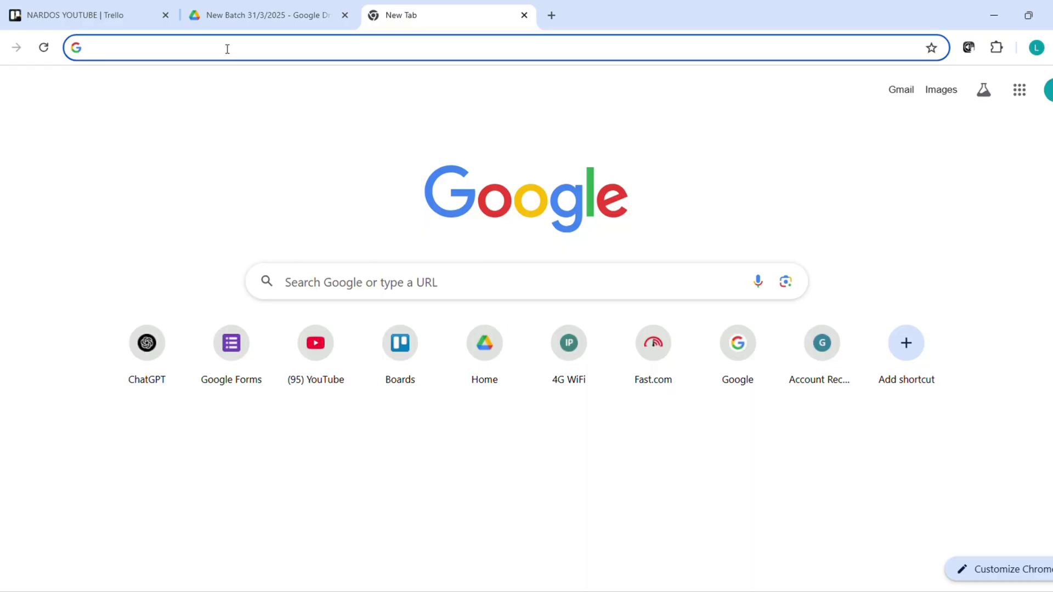
- Search Google for 'audacity' from the address bar to reach audacityteam.org
click(232, 170)
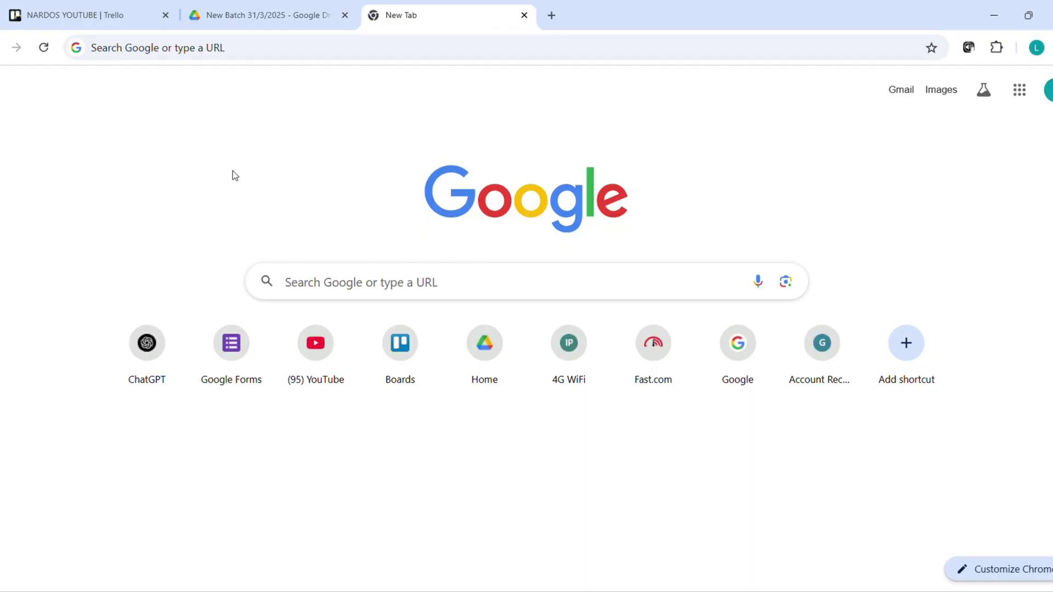
click(248, 53)
text(aud)
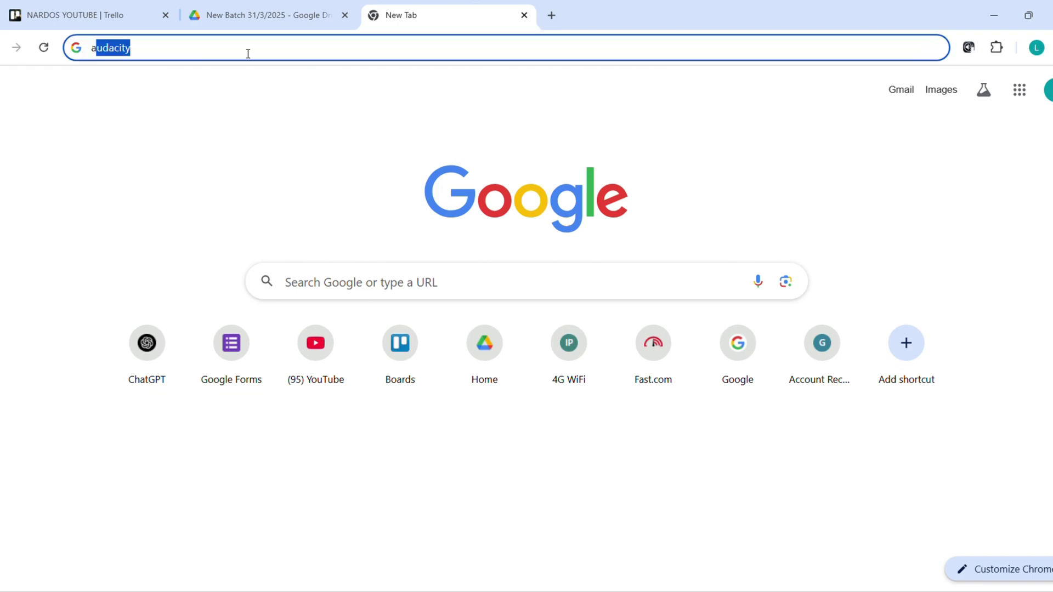
text(acit)
key(Return)
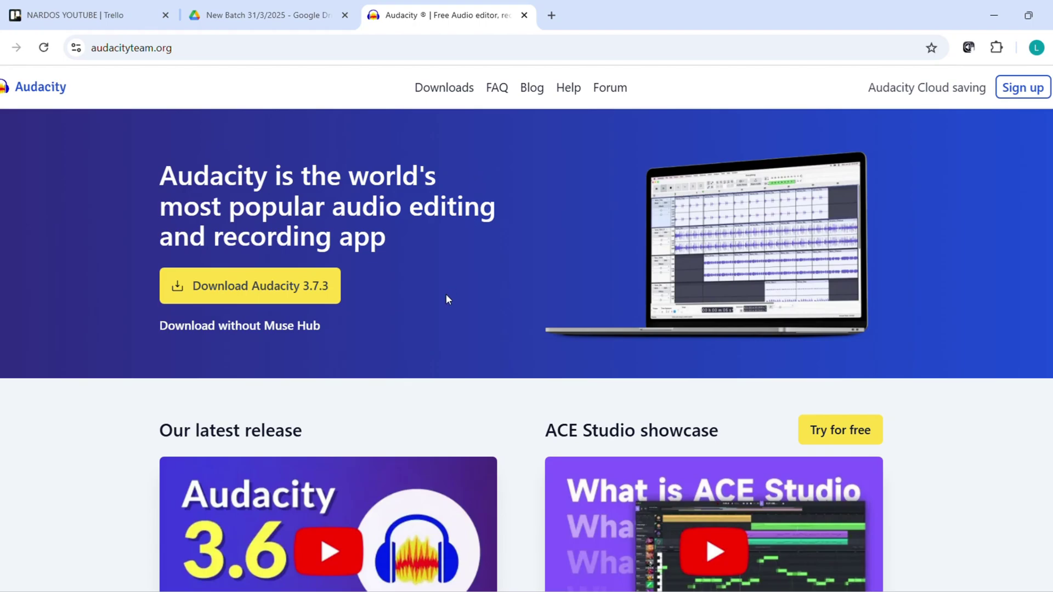
- Go to the Audacity Downloads page and choose the Windows download card
scroll(445, 295, down, 7)
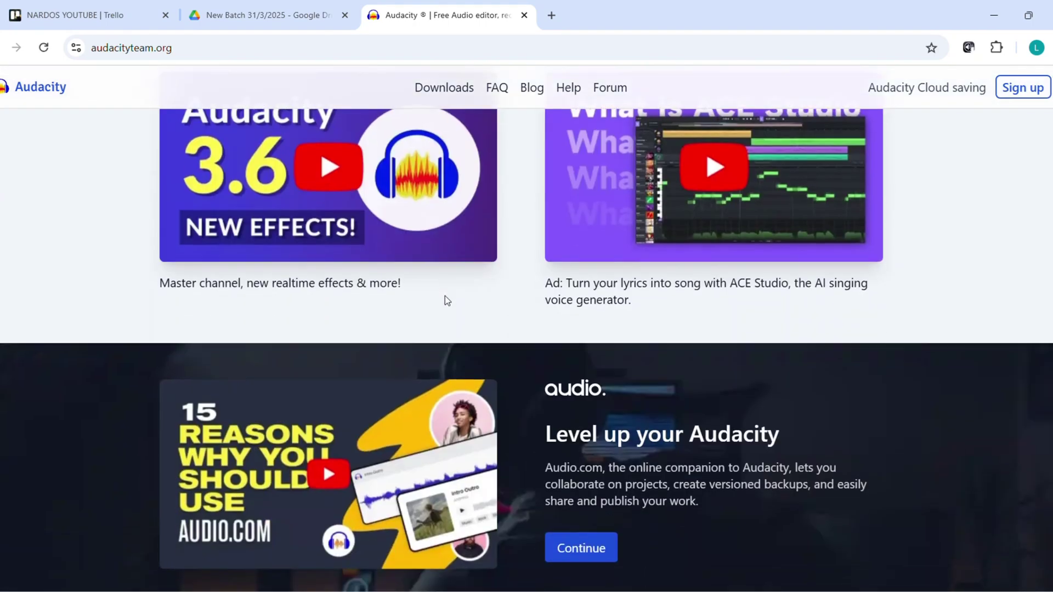
scroll(445, 300, up, 8)
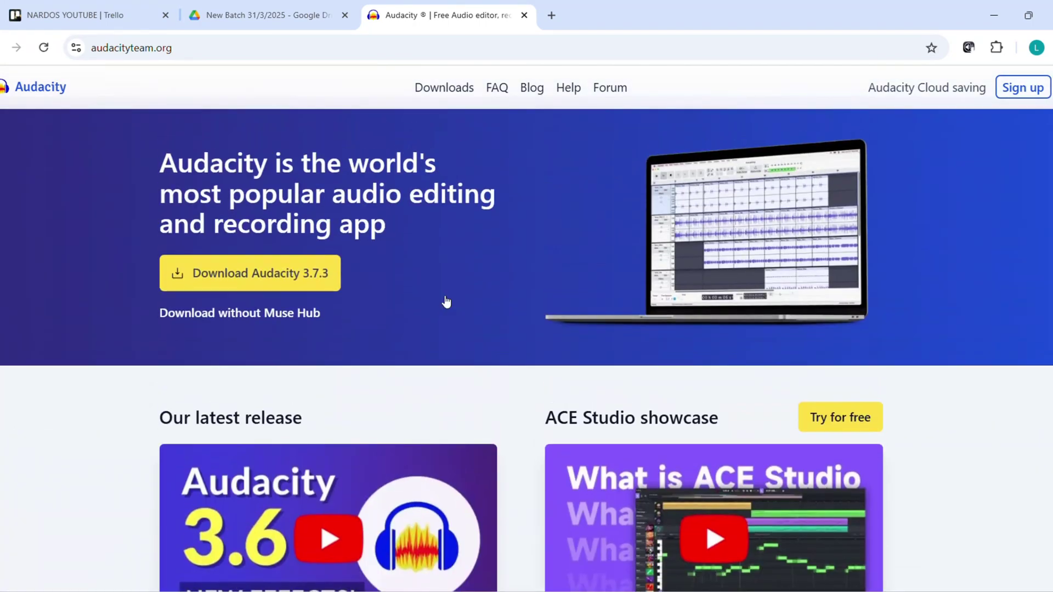
scroll(445, 299, up, 1)
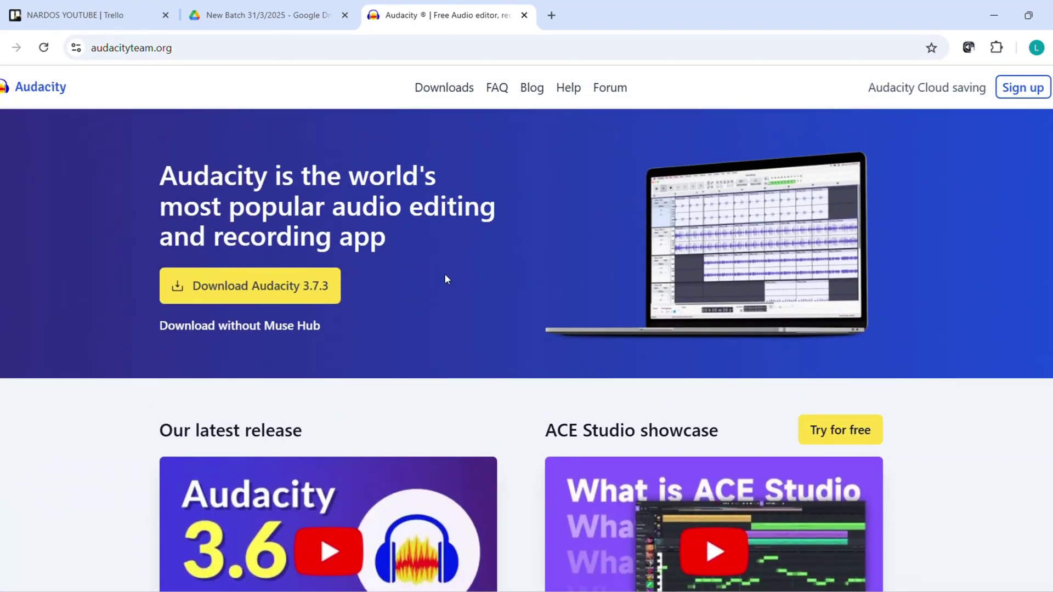
click(438, 92)
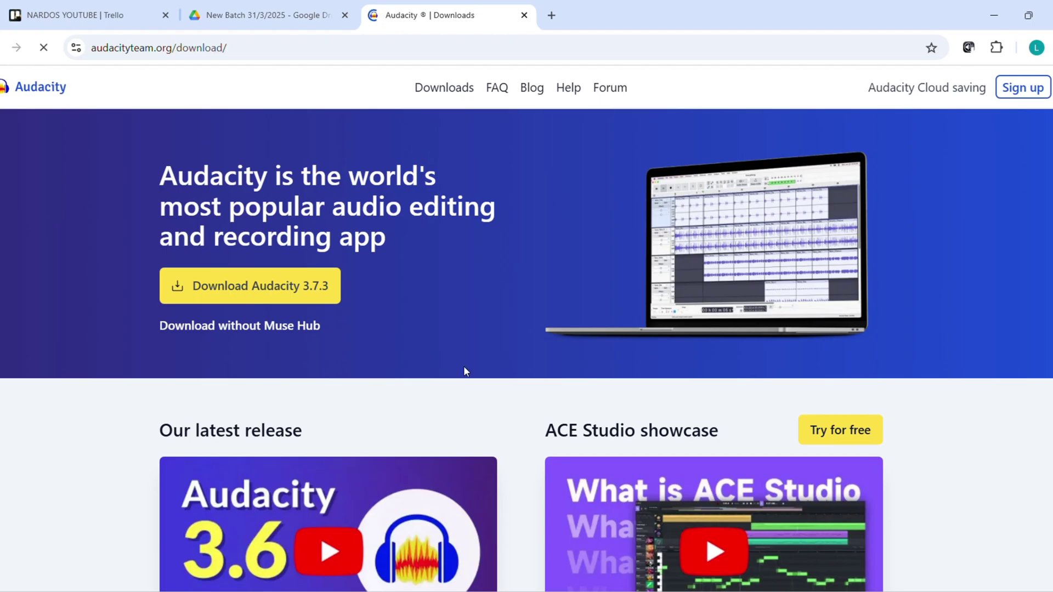
scroll(395, 397, down, 3)
scroll(395, 397, up, 1)
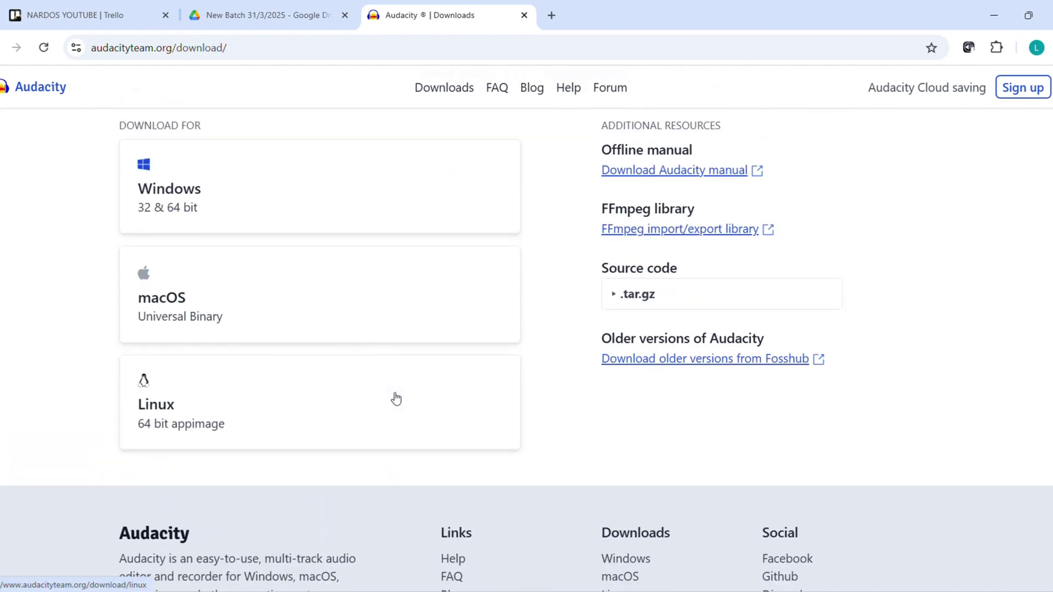
click(210, 239)
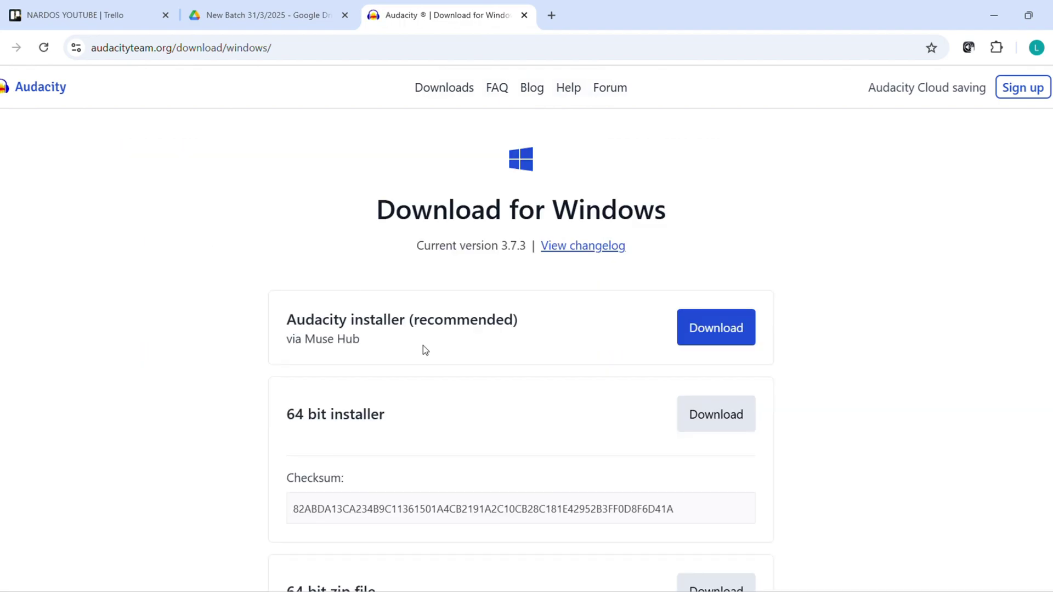
- Download the 64 bit installer, audacity-win-3.7.3-64bit.exe, for Audacity 3.7.3
scroll(422, 345, down, 1)
scroll(449, 367, down, 1)
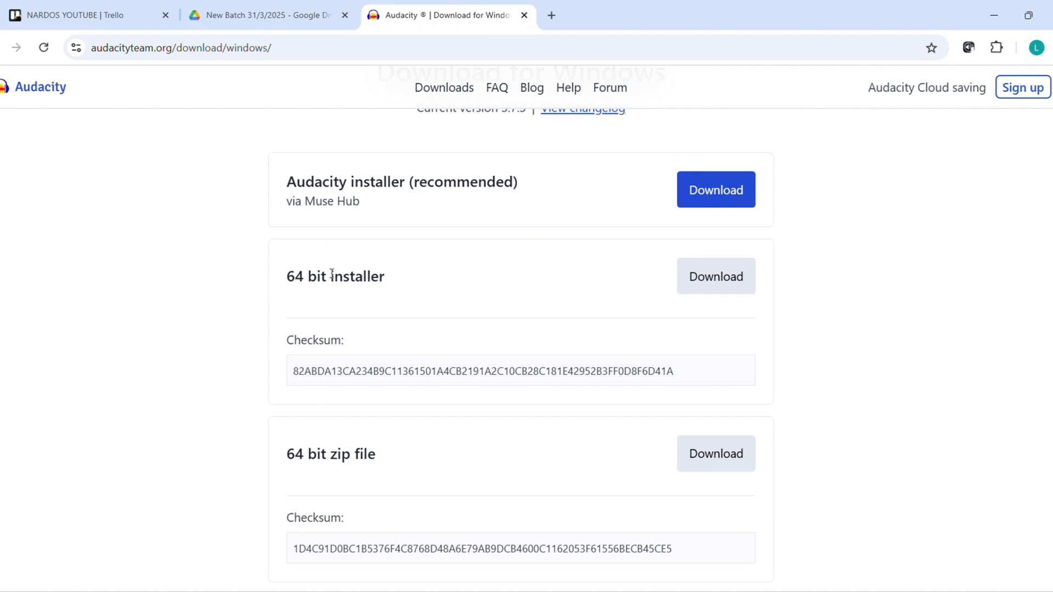
mouse_move(389, 277)
mouse_down()
mouse_move(308, 276)
mouse_move(377, 267)
mouse_up()
click(701, 289)
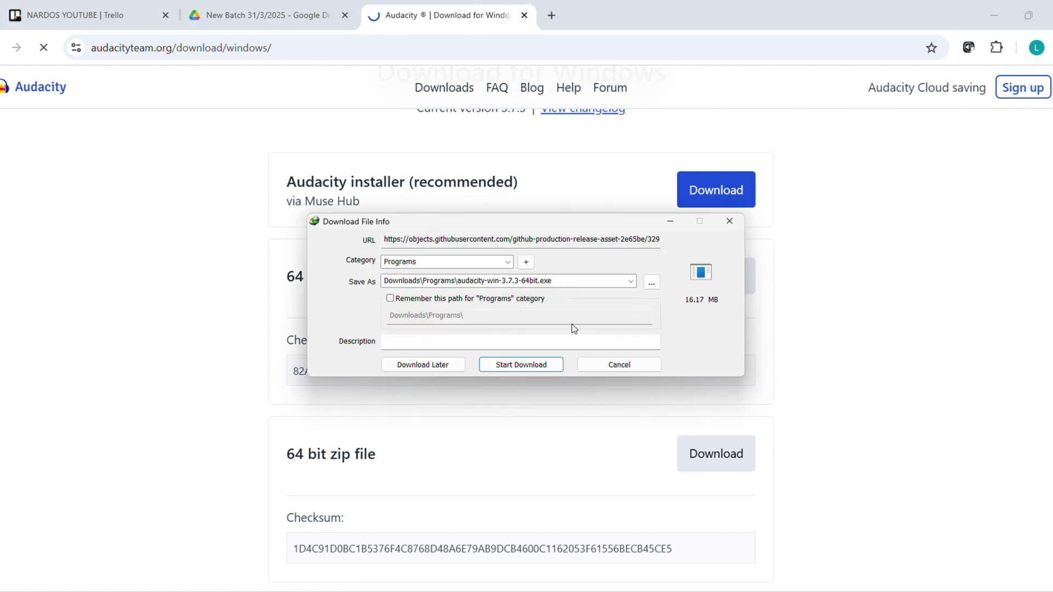
- Download the 16.17 MB installer to Downloads\Programs and open its containing folder
click(513, 365)
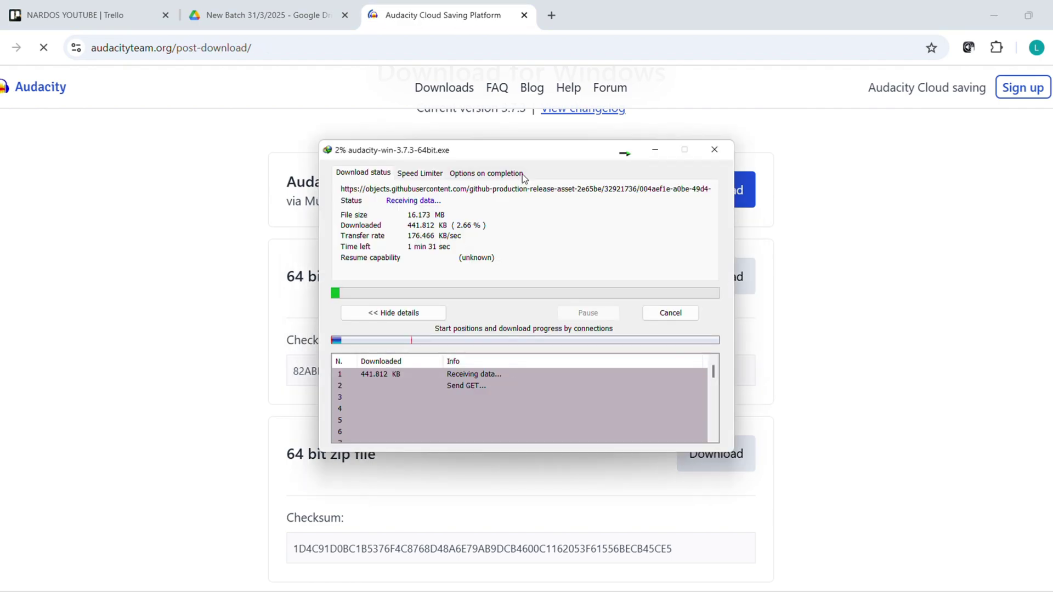
drag(534, 150, 634, 171)
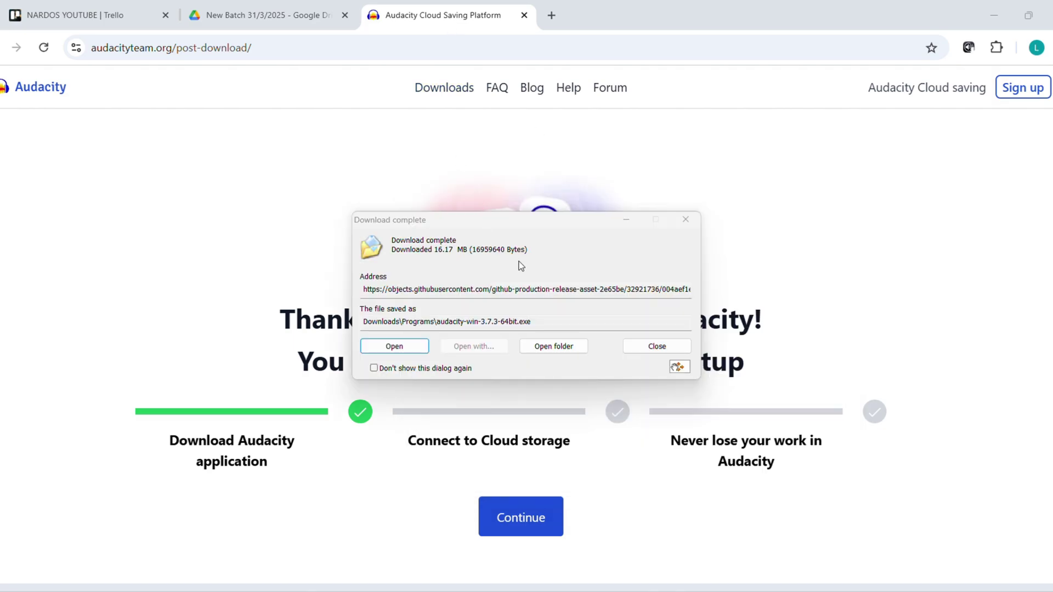
click(535, 345)
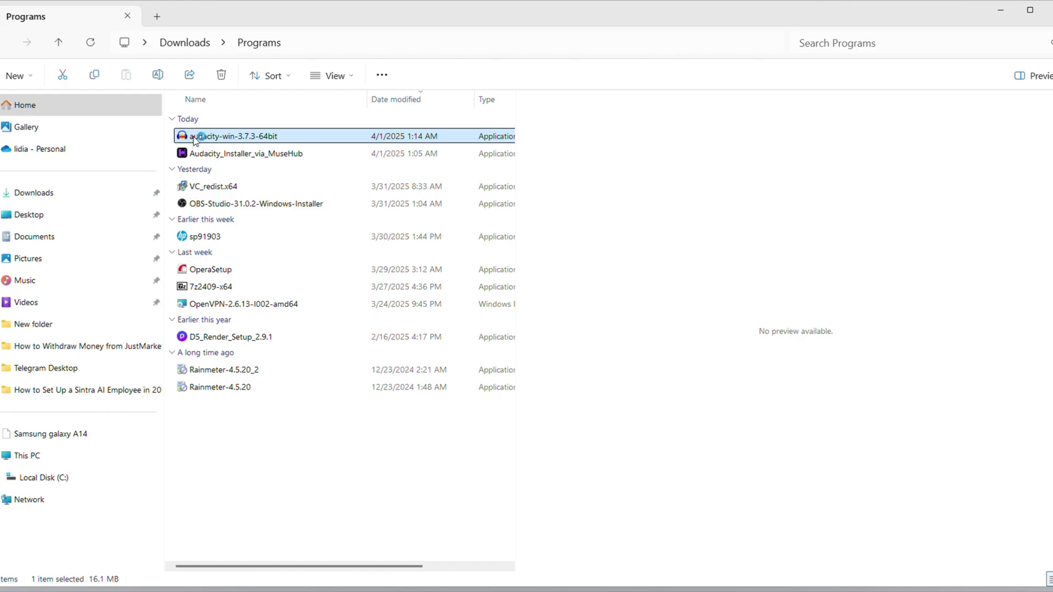
- Minimize File Explorer and Chrome to reveal the installer's language dialog
click(994, 4)
click(999, 7)
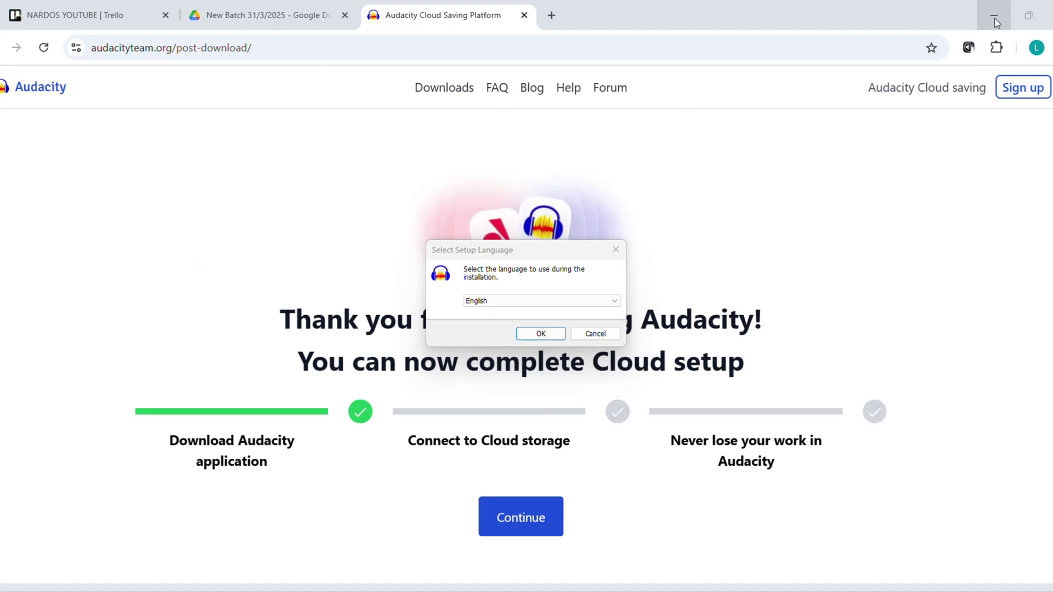
click(995, 8)
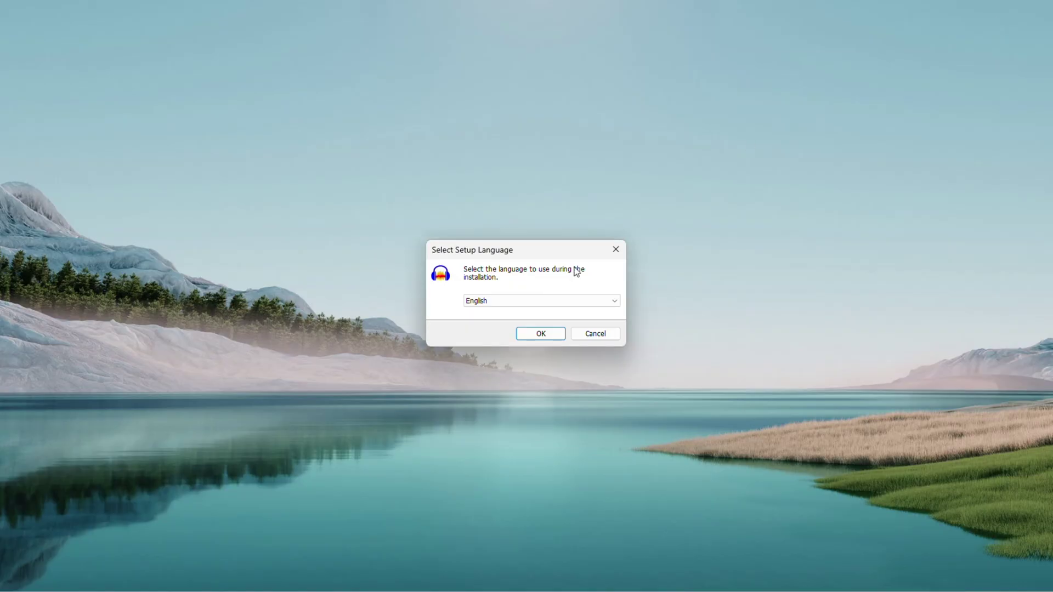
- Keep English as the setup language and confirm it
click(609, 301)
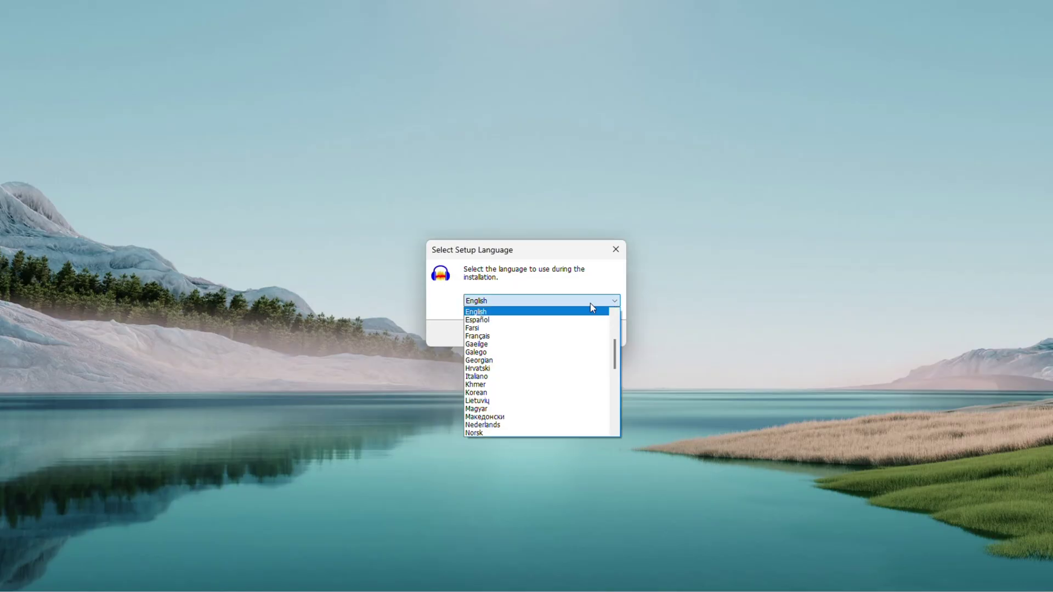
click(618, 303)
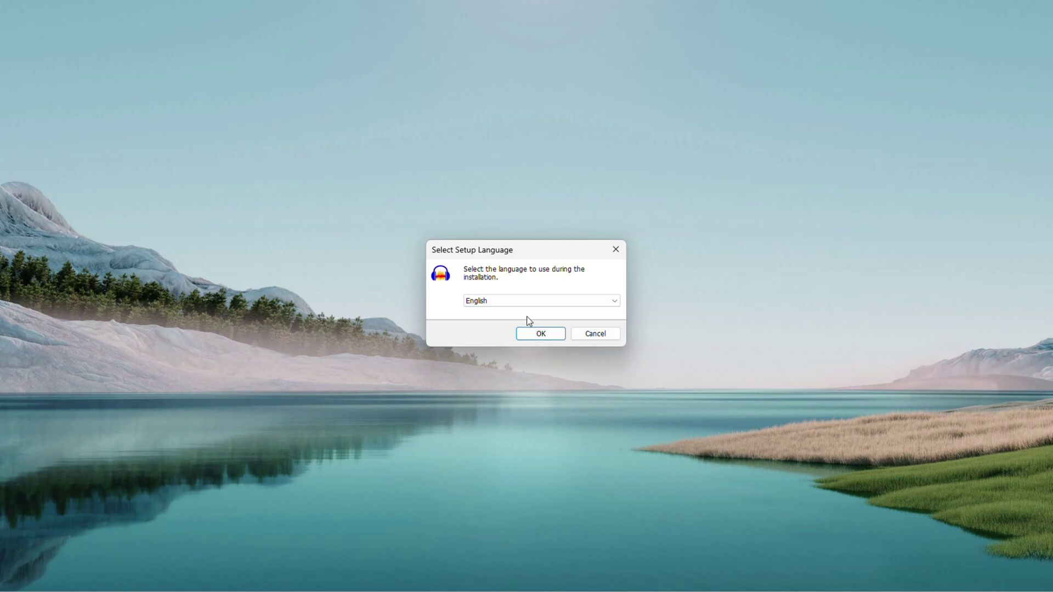
click(537, 335)
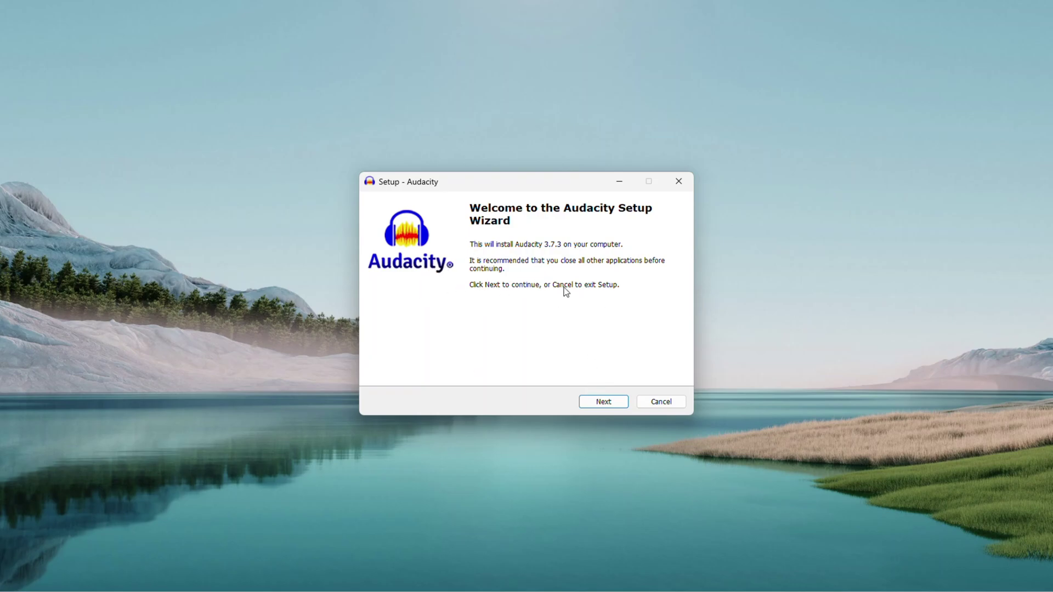
- Accept the default C:\Program Files\Audacity folder and desktop shortcut, install, and finish with Launch Audacity checked
click(600, 405)
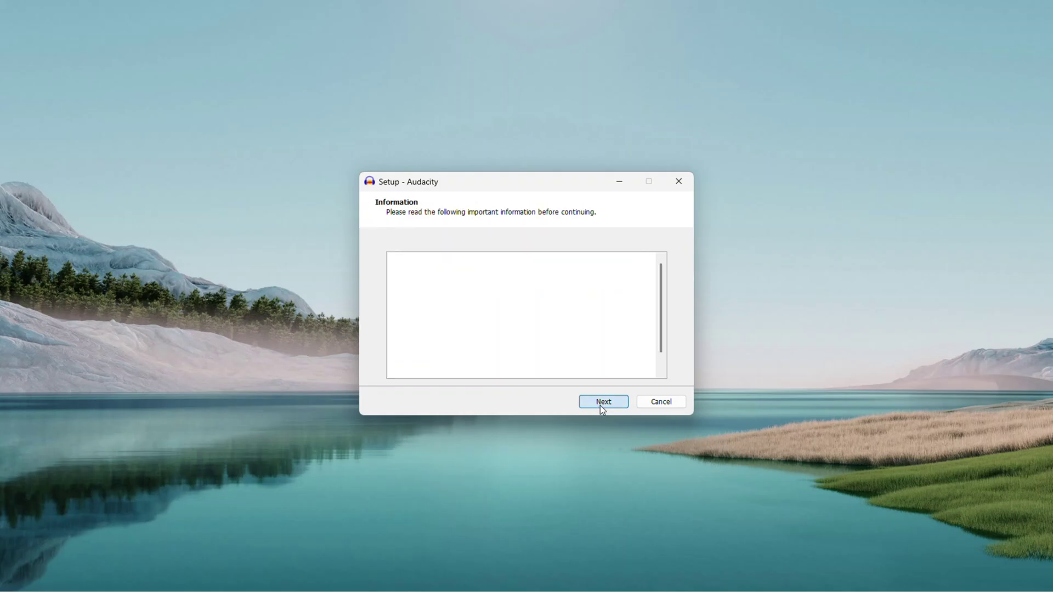
click(601, 405)
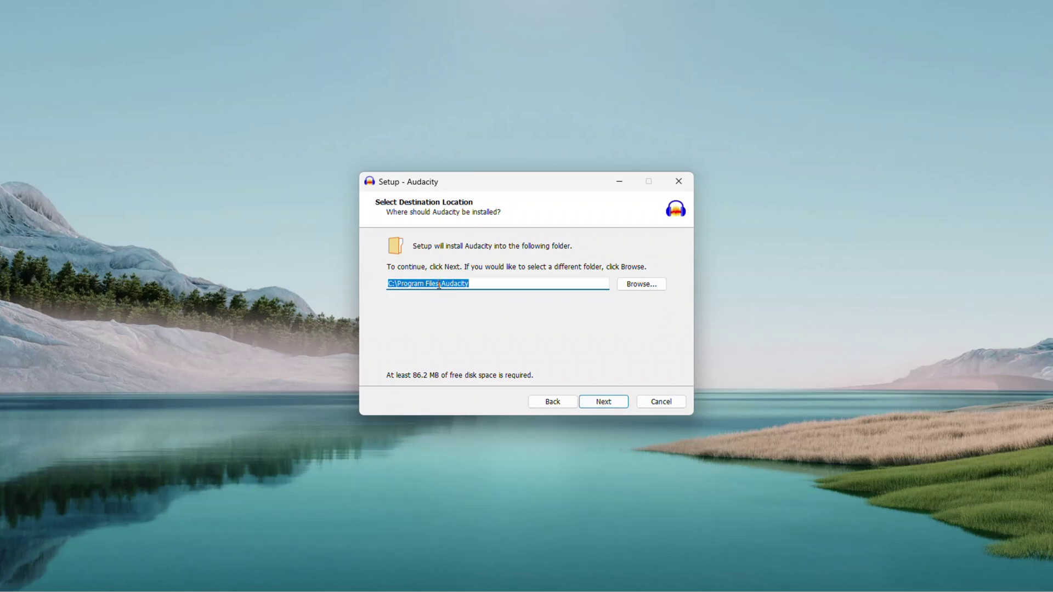
click(605, 402)
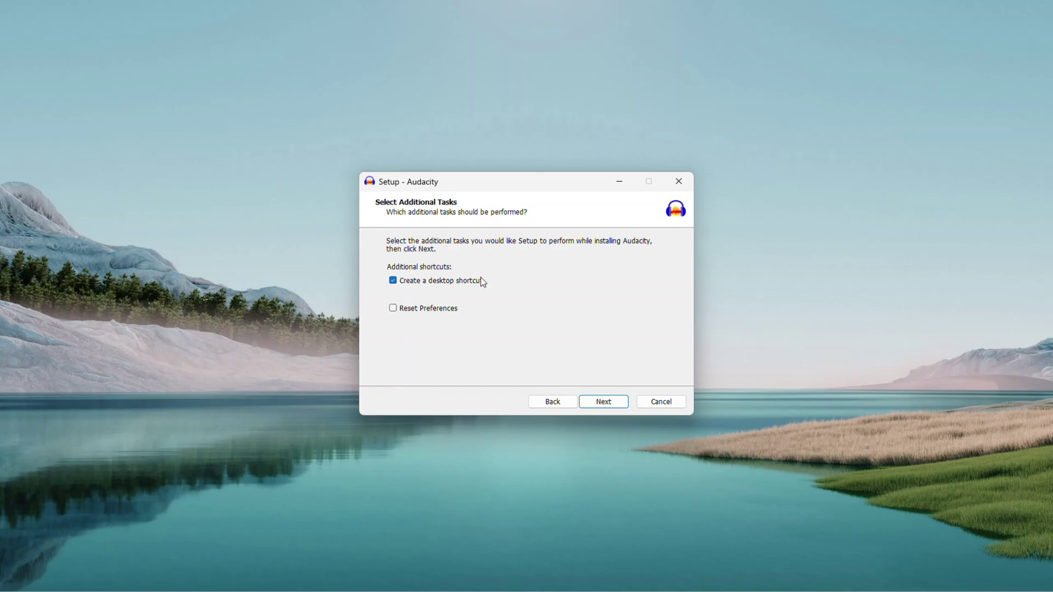
click(601, 404)
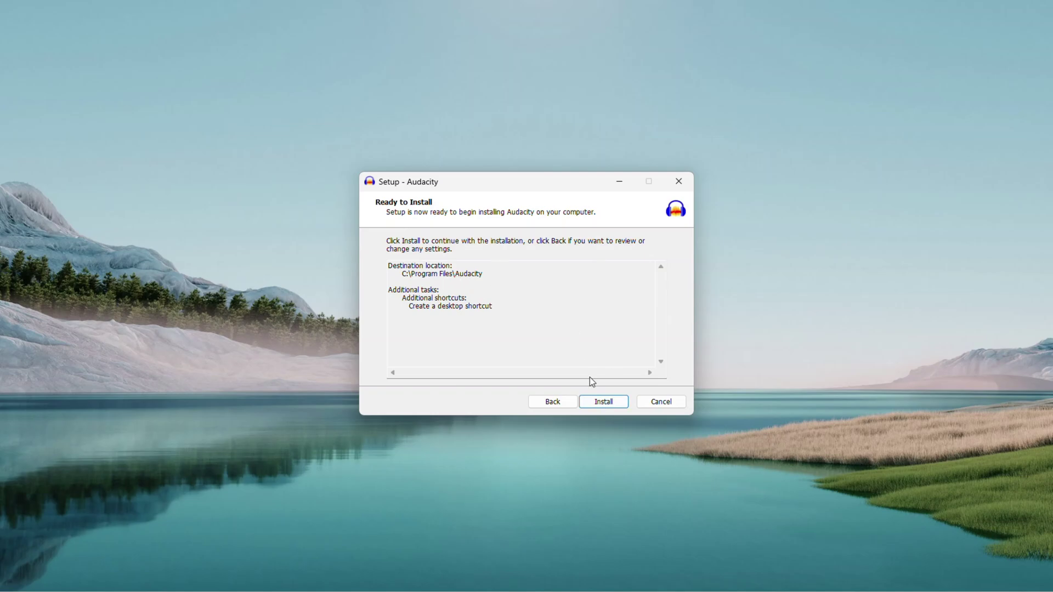
click(606, 404)
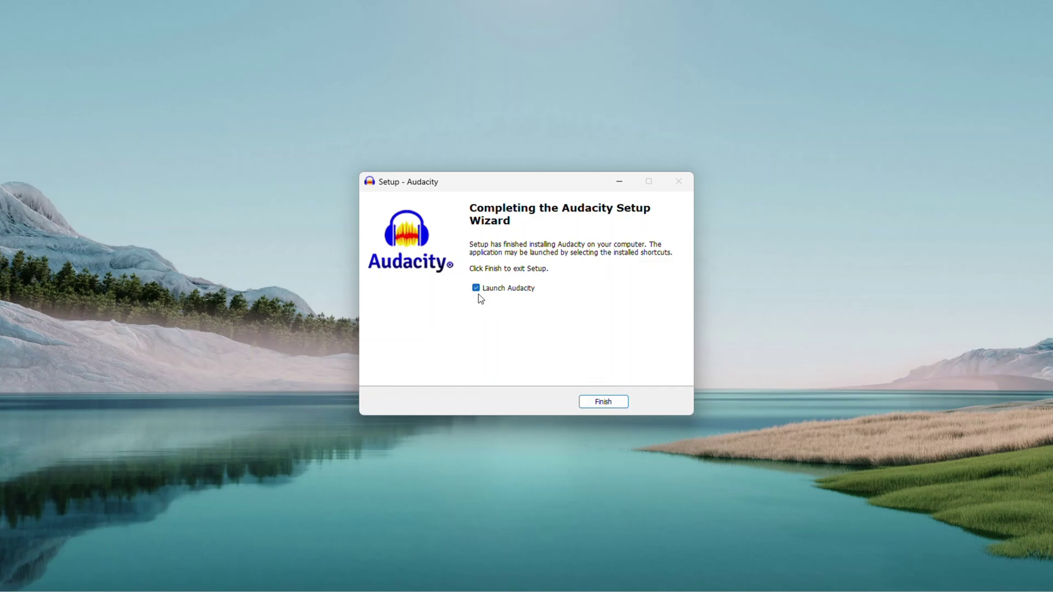
click(603, 404)
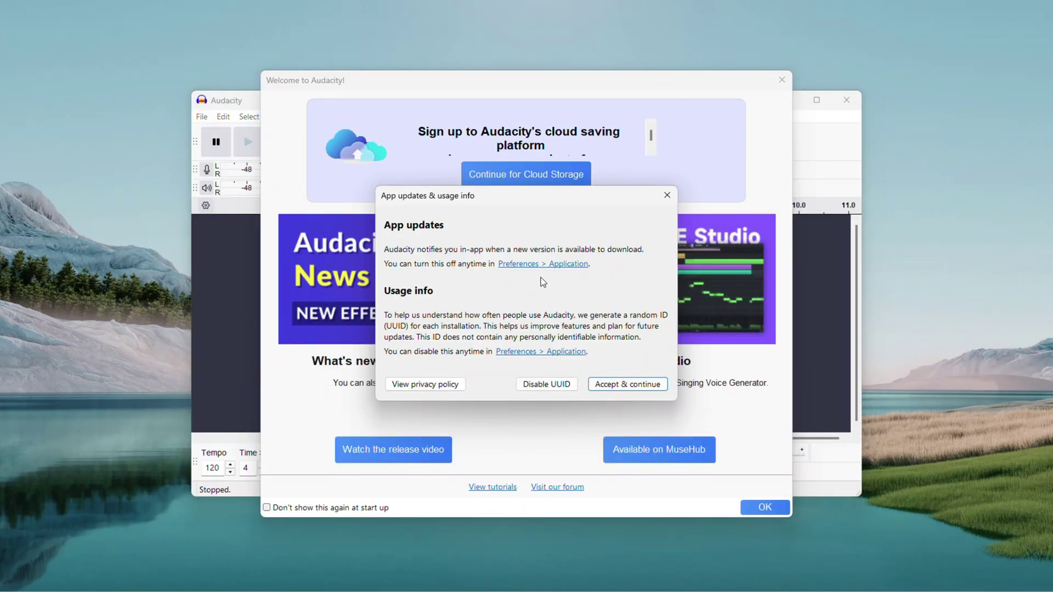
- Accept the updates and usage notice, close the Welcome dialog, and maximize the Audacity window
click(629, 384)
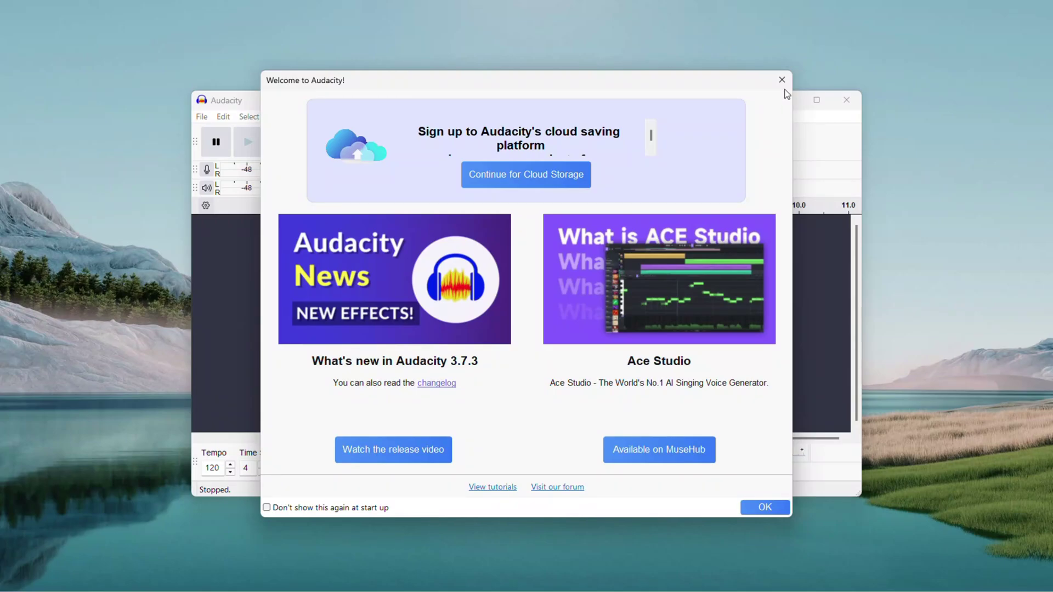
click(781, 79)
click(816, 99)
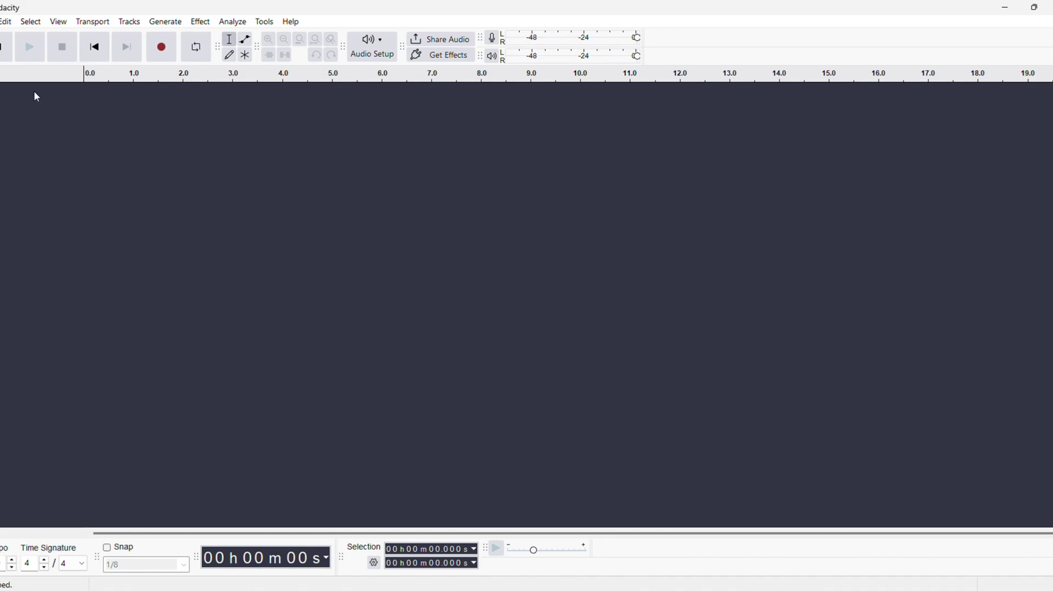
key(alt+f)
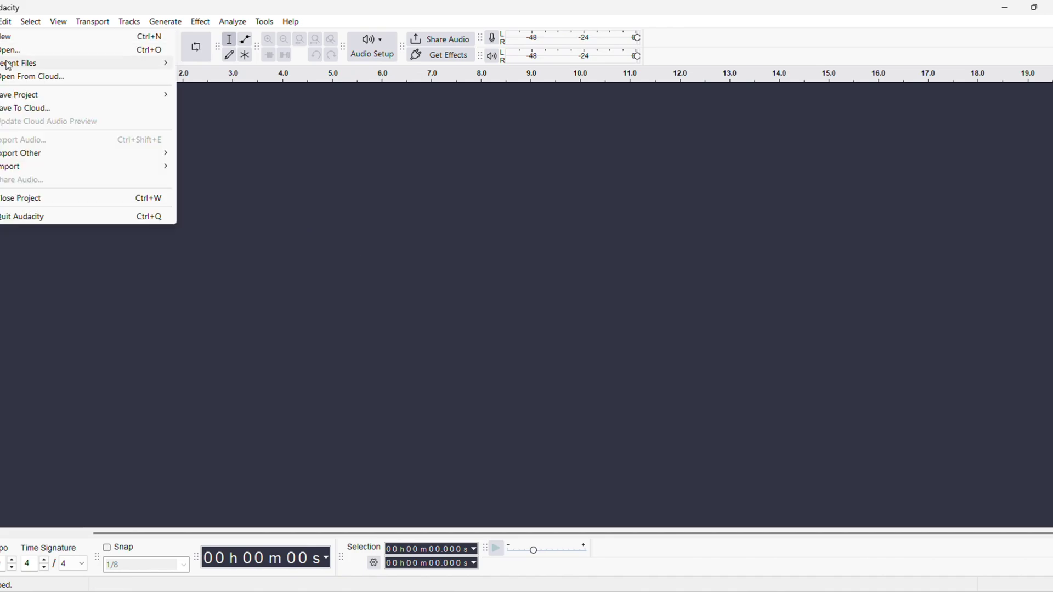
click(113, 5)
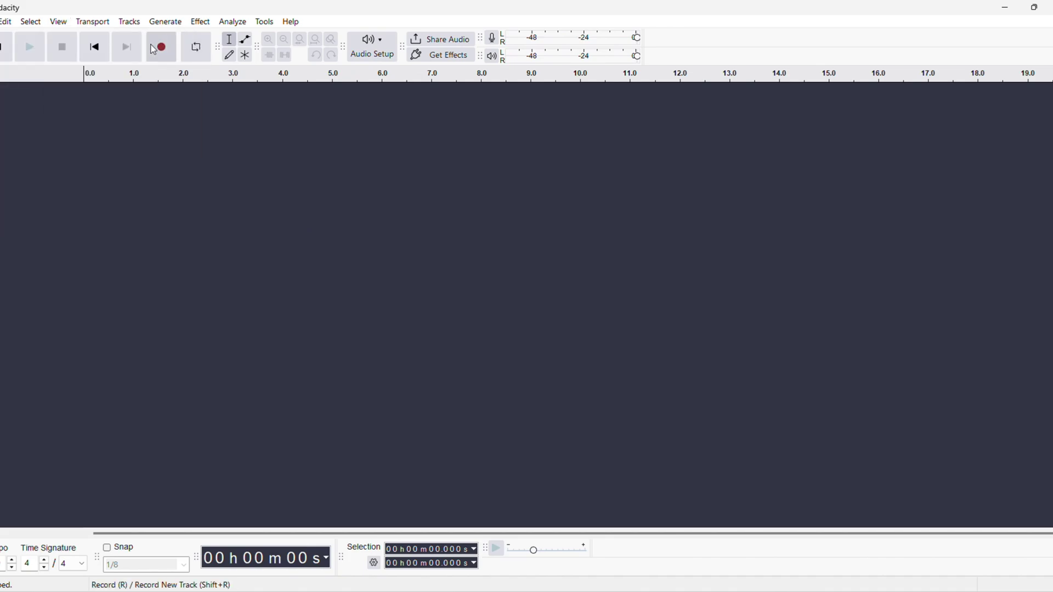